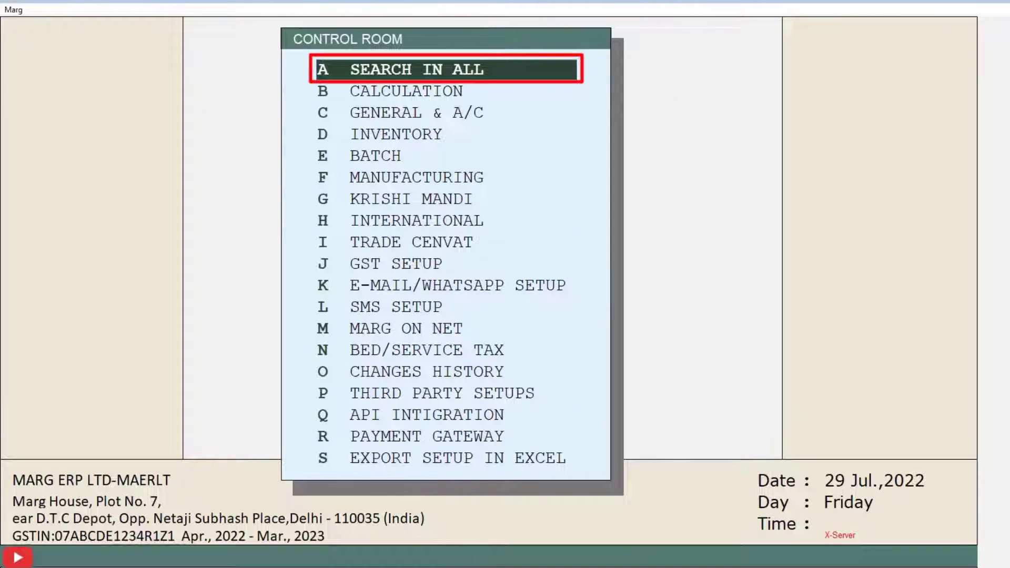
Search all control settings for AUDIT, set 'Activate Audit Trial from Today' to Y, and save.
key(Return)
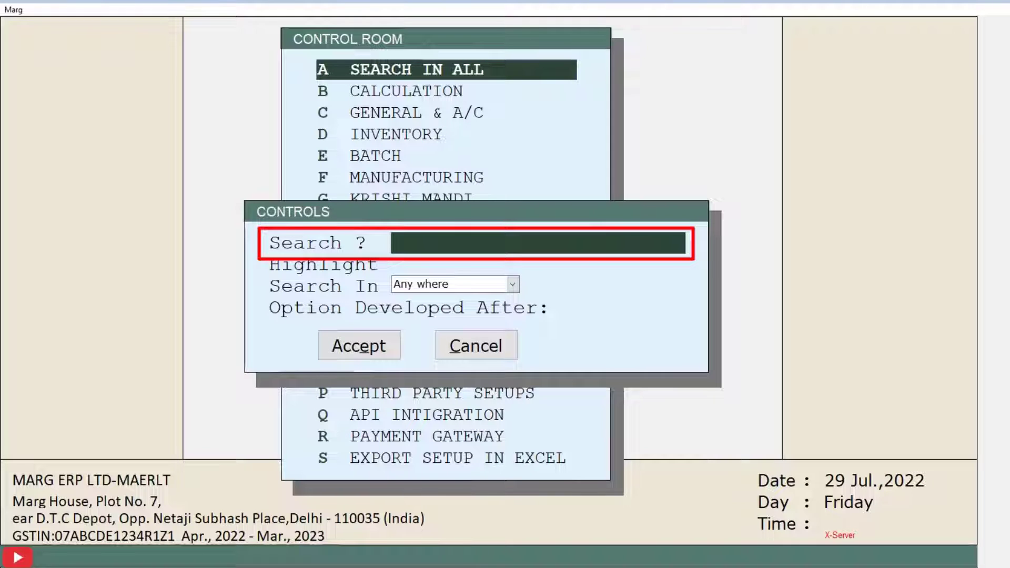
text(AUDIT)
key(Return)
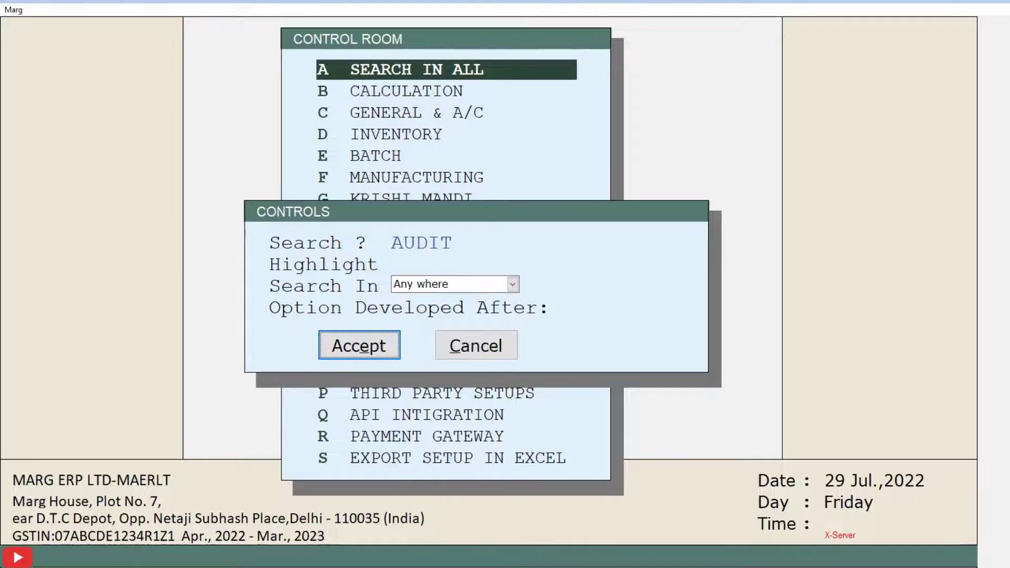
key(Return)
key(Down)
key(Up)
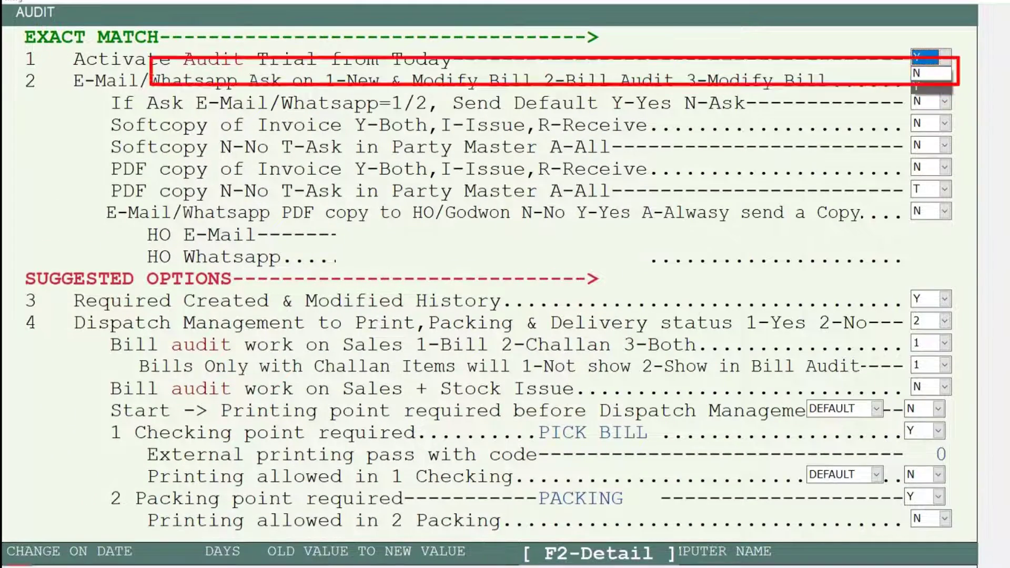
key(Return)
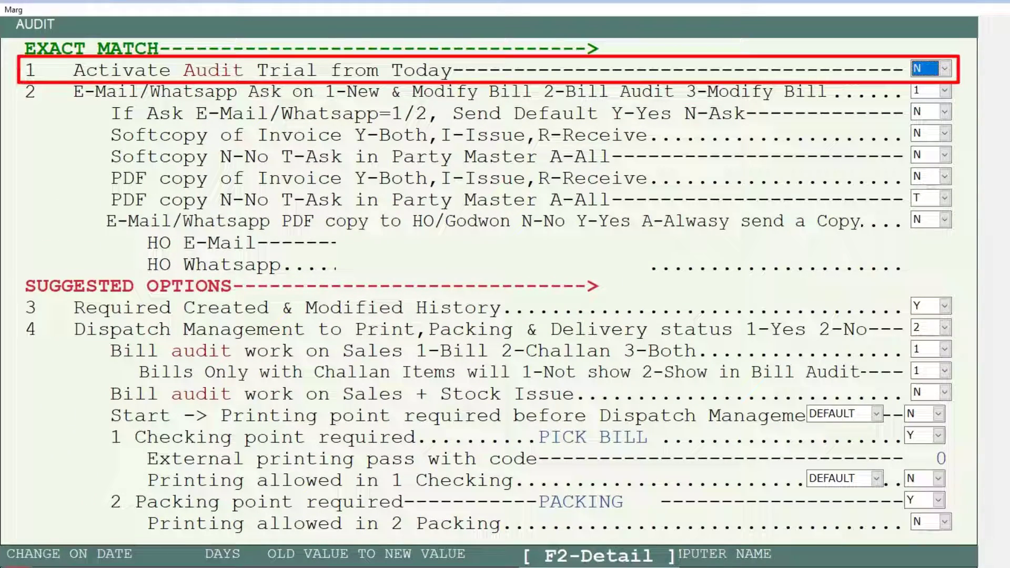
key(y)
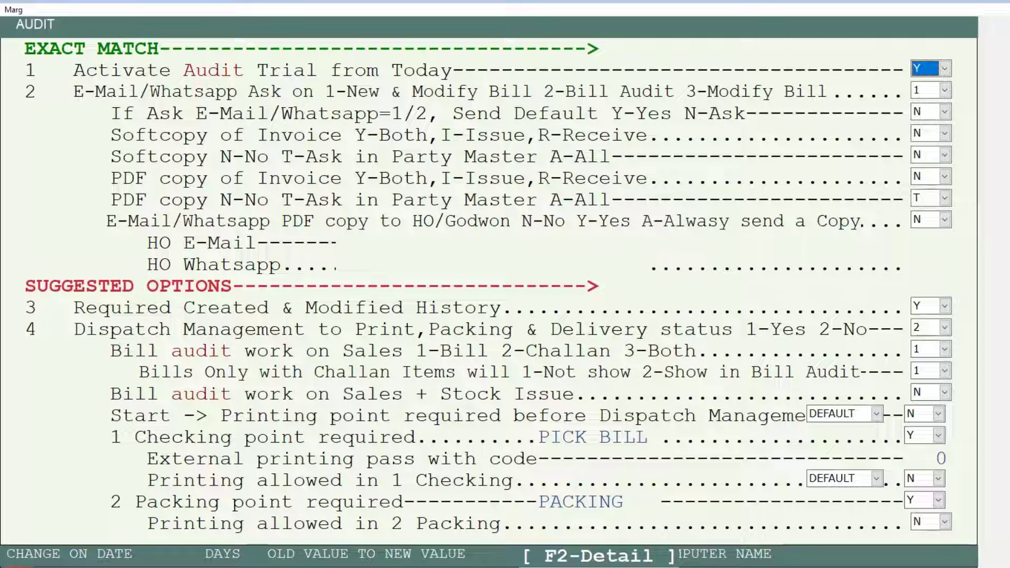
key(Escape)
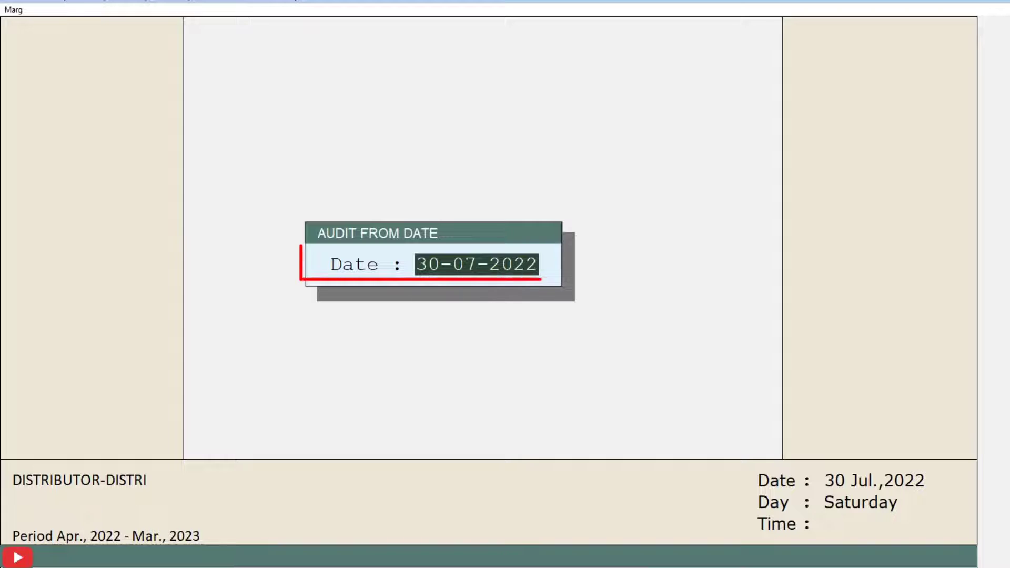
Enter 01-04-2022 as the audit-from date and open Daily Reports > Audit Trail > Bill Value Changes.
text(0104)
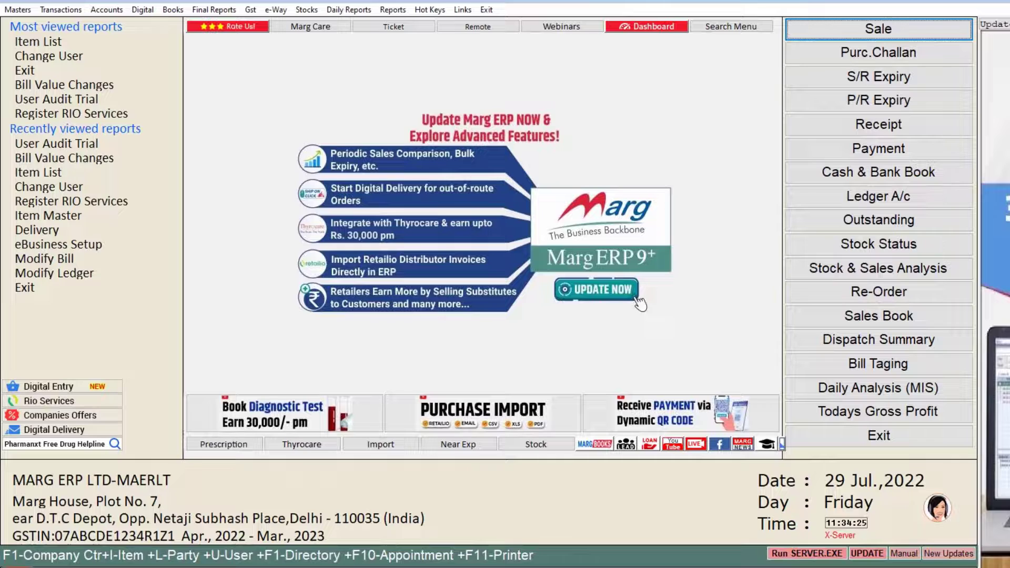
key(alt+y)
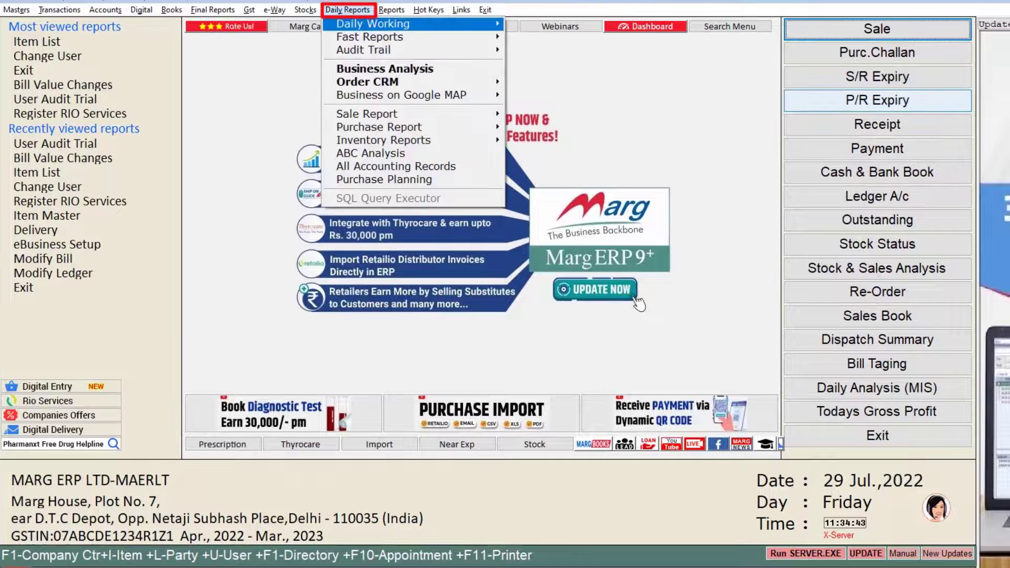
key(Down)
key(Down)
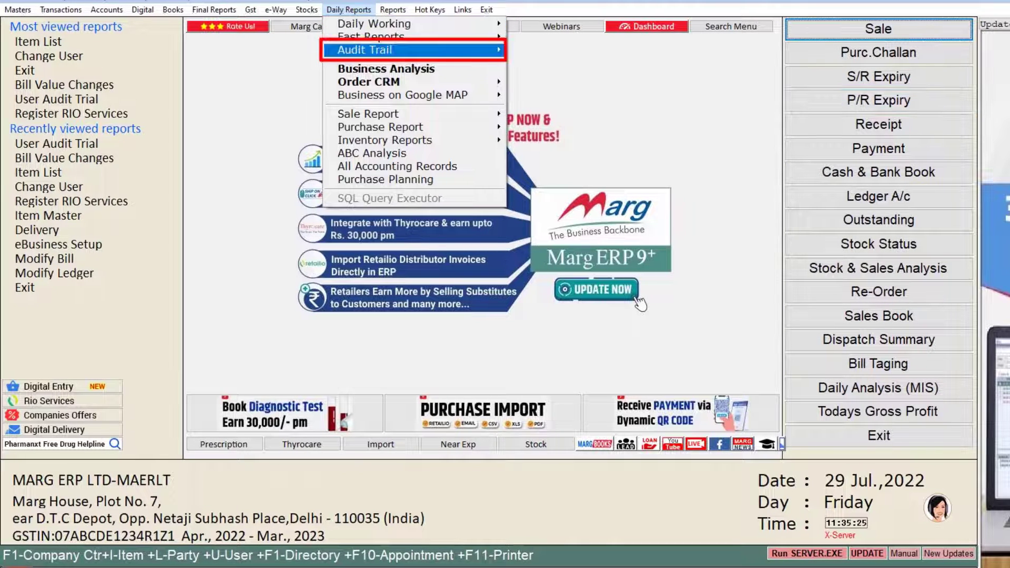
key(Right)
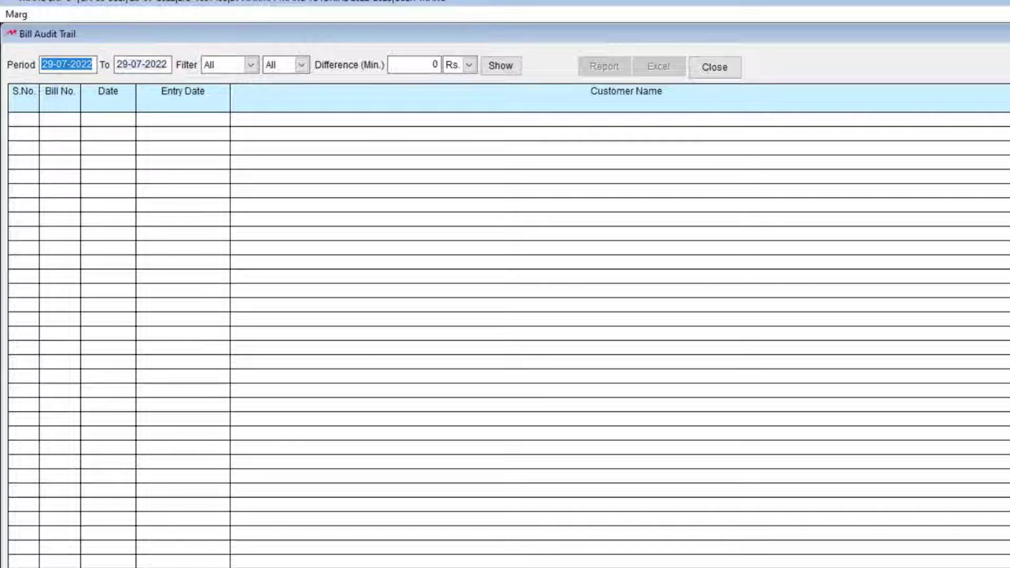
Show the Bill Audit Trail from 01-04-2022 with both filters at All and difference in rupees.
text(01042022)
key(Return)
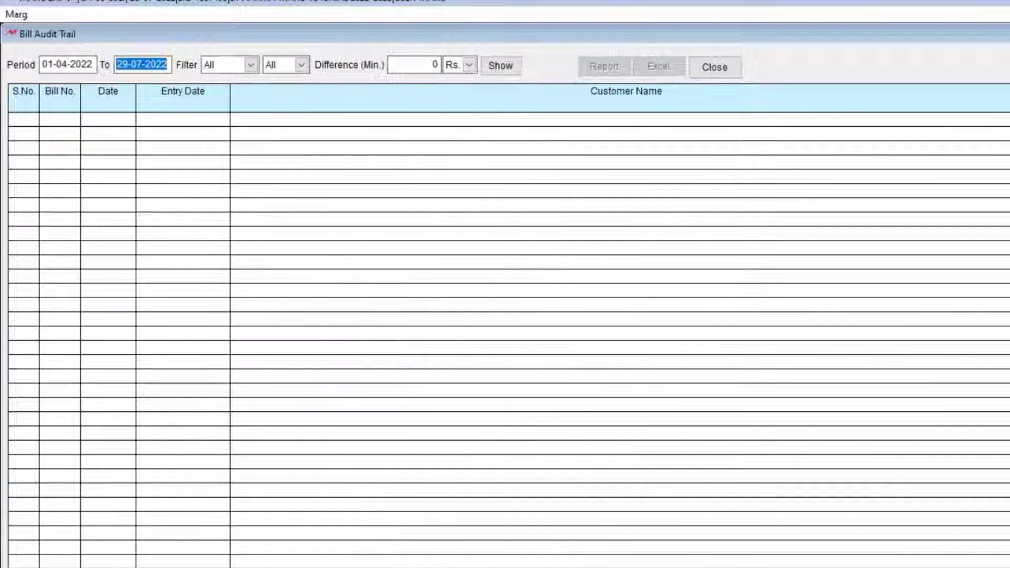
key(Return)
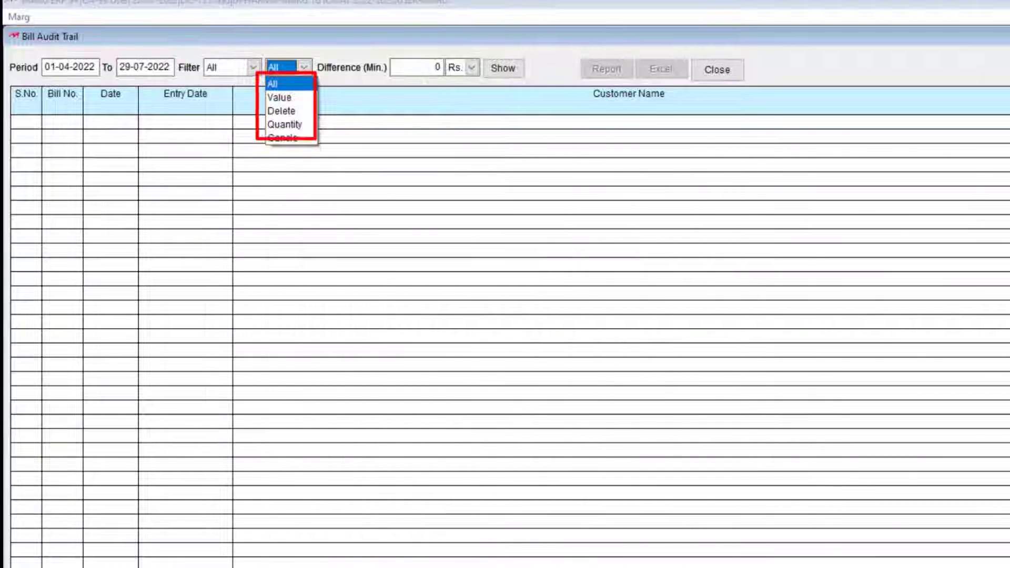
key(Return)
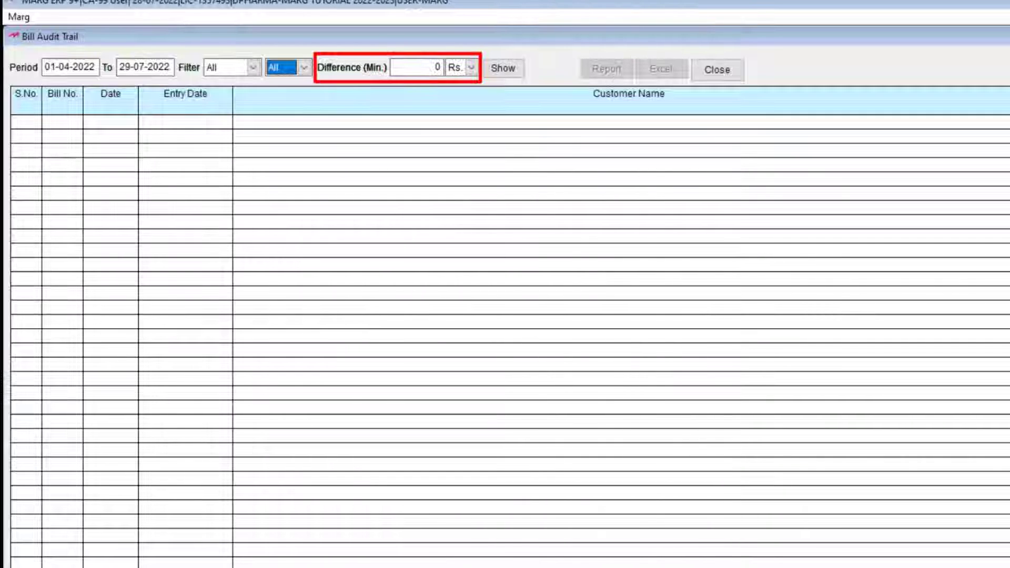
click(471, 67)
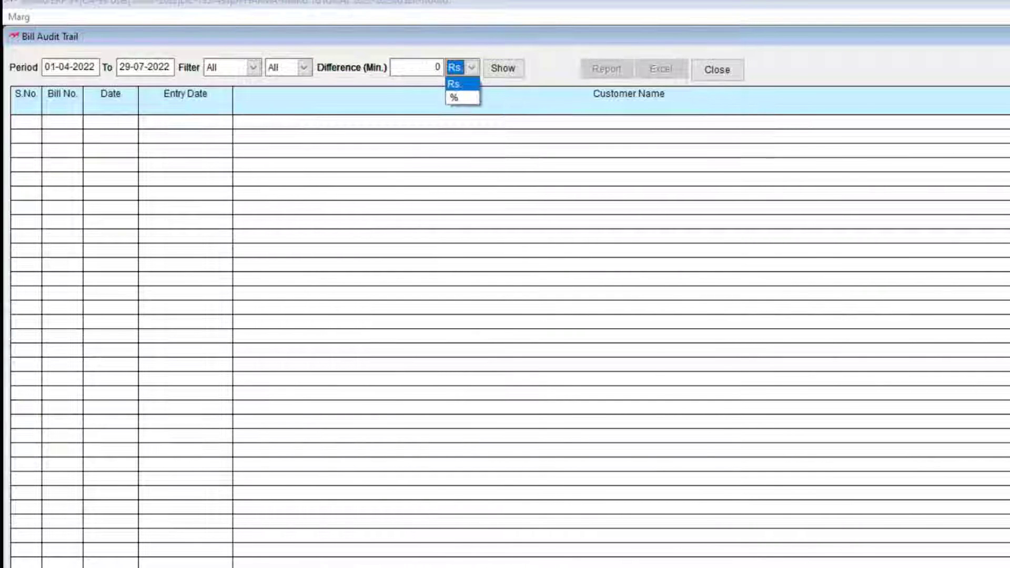
key(Return)
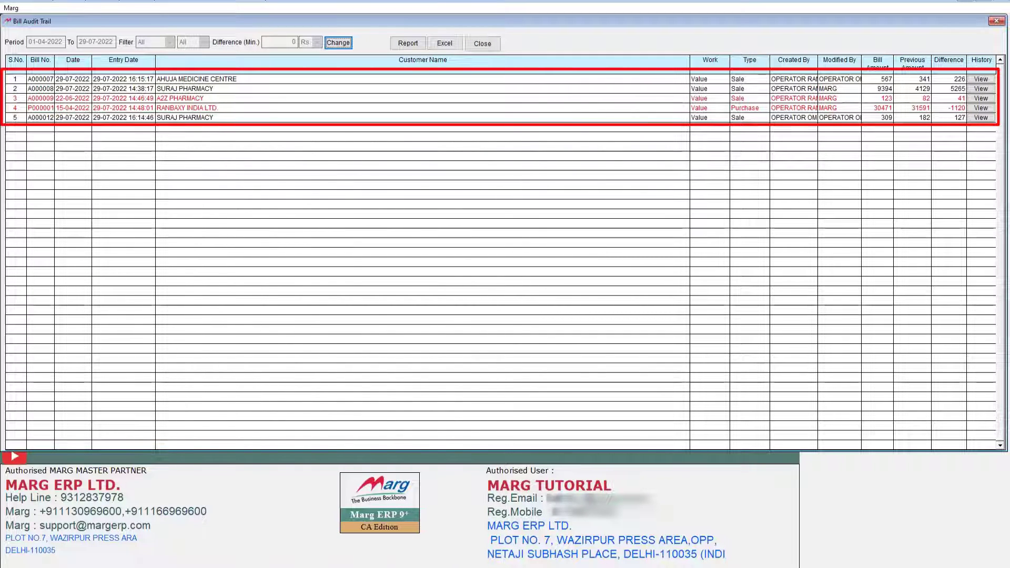
Select the last modified bill in the Bill Audit Trail list.
click(421, 118)
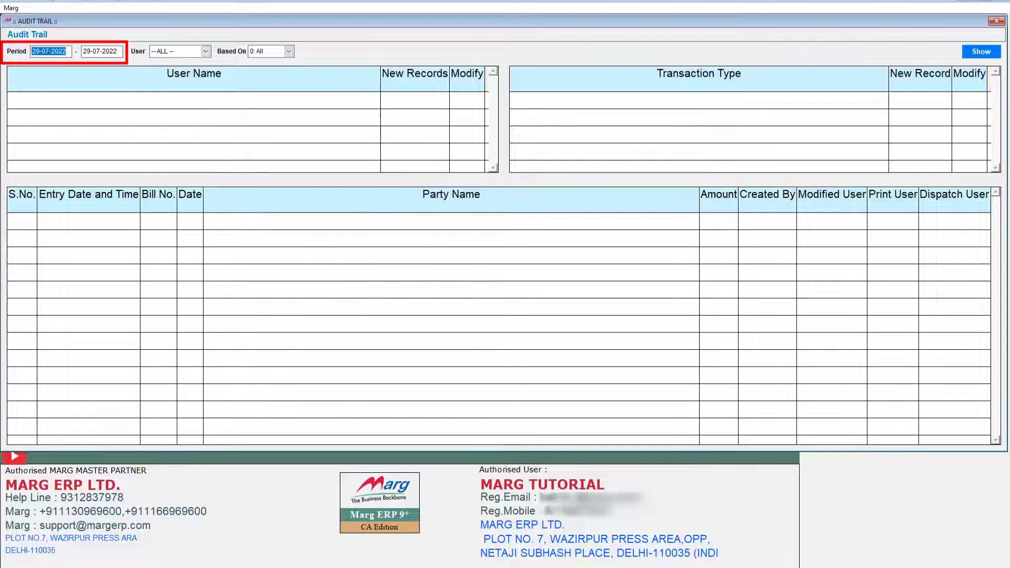
Show the user Audit Trail from 01-04-2022 for all users, based on All.
text(01-04-2022)
key(Return)
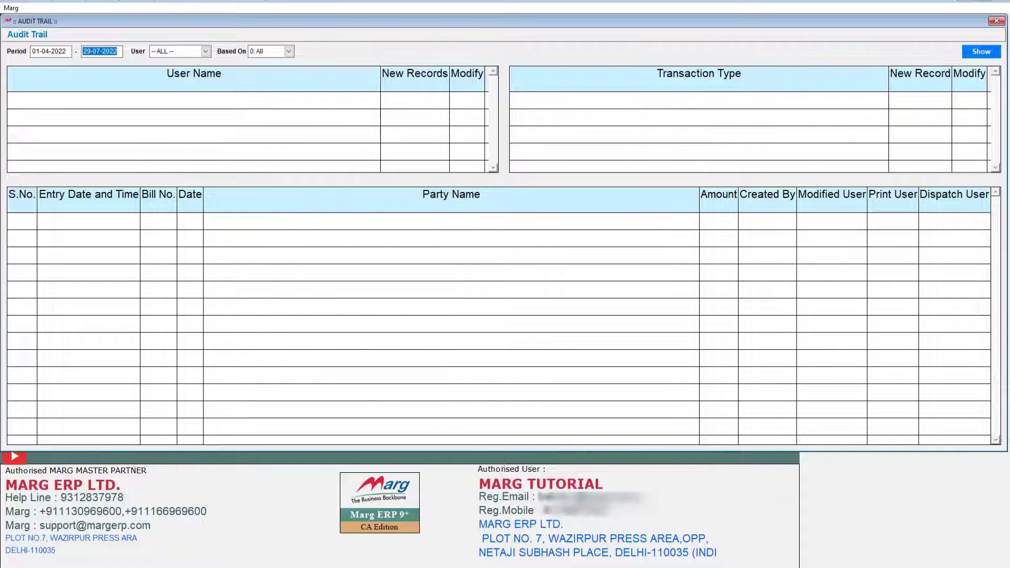
key(Return)
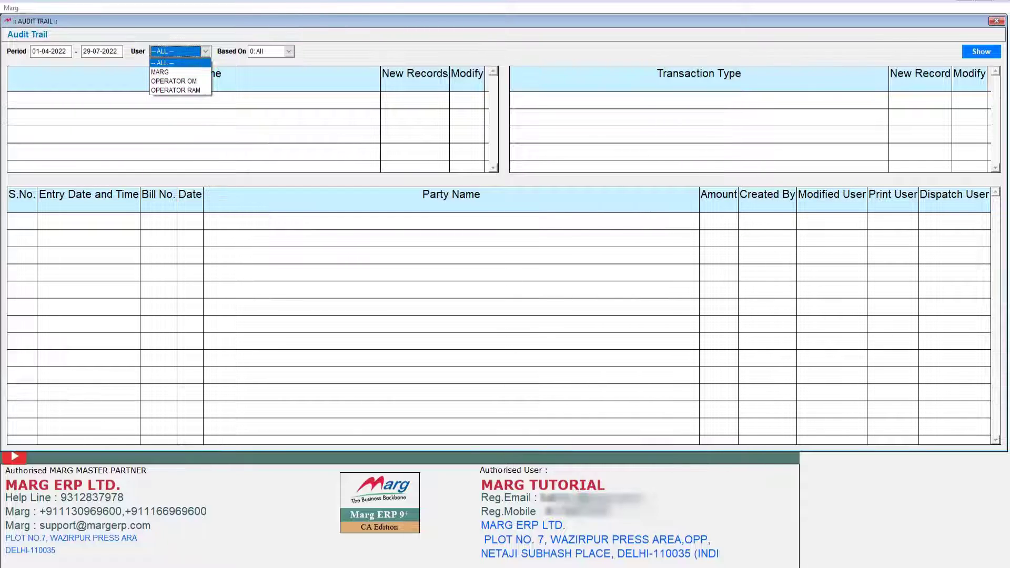
key(Return)
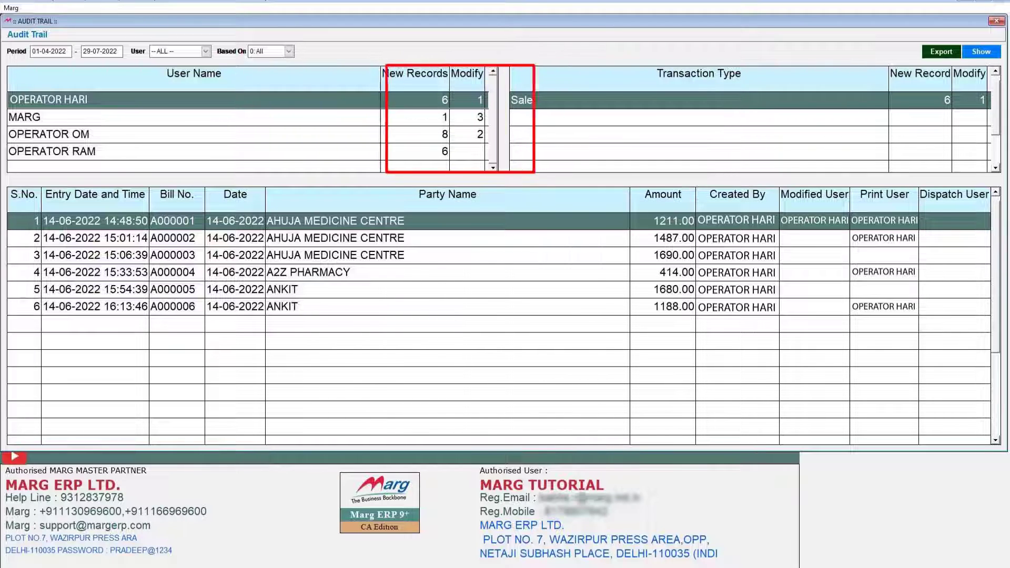
Review the records of MARG, OPERATOR OM and OPERATOR RAM, then return to OPERATOR OM.
click(189, 117)
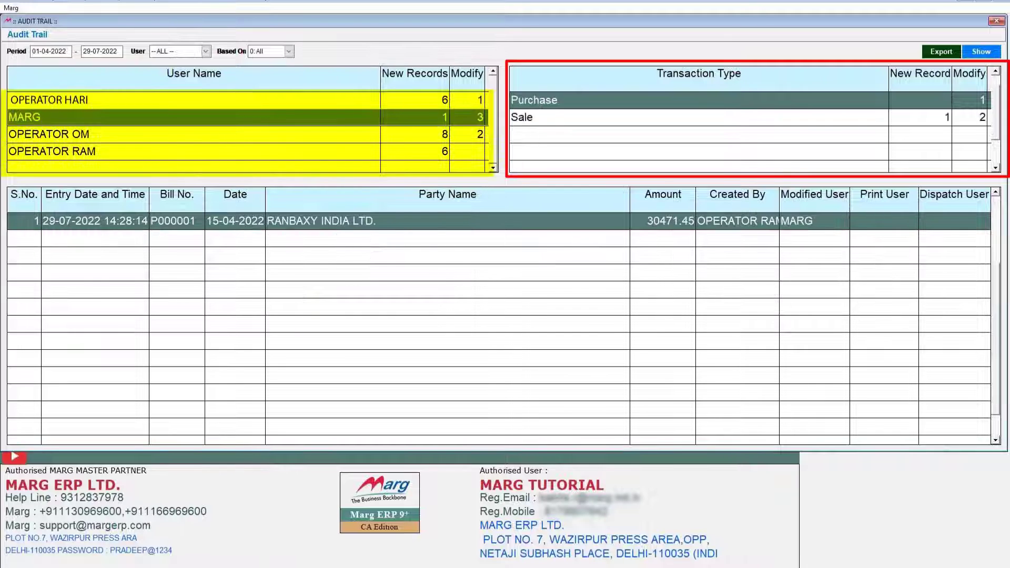
click(190, 135)
click(190, 151)
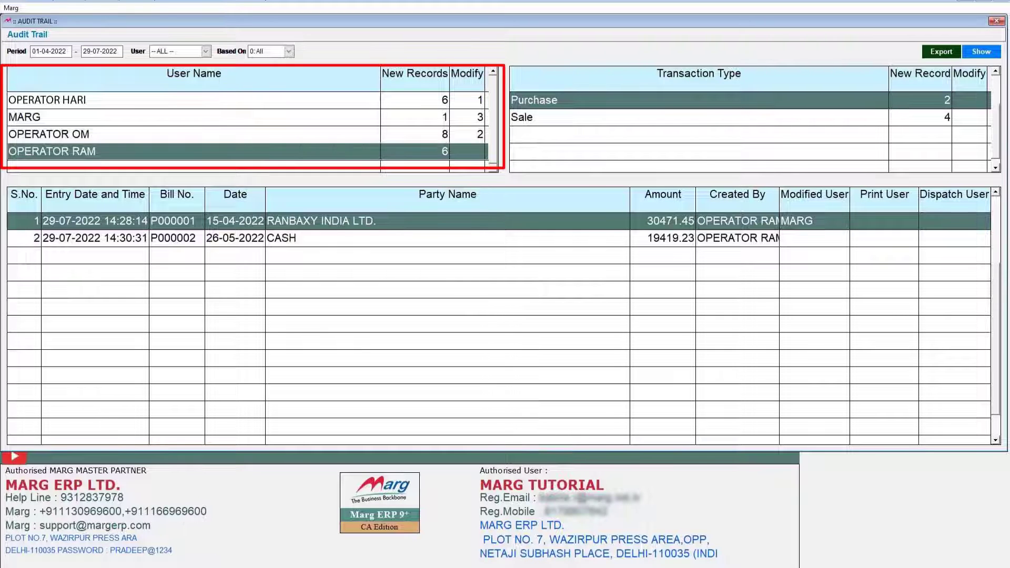
click(190, 133)
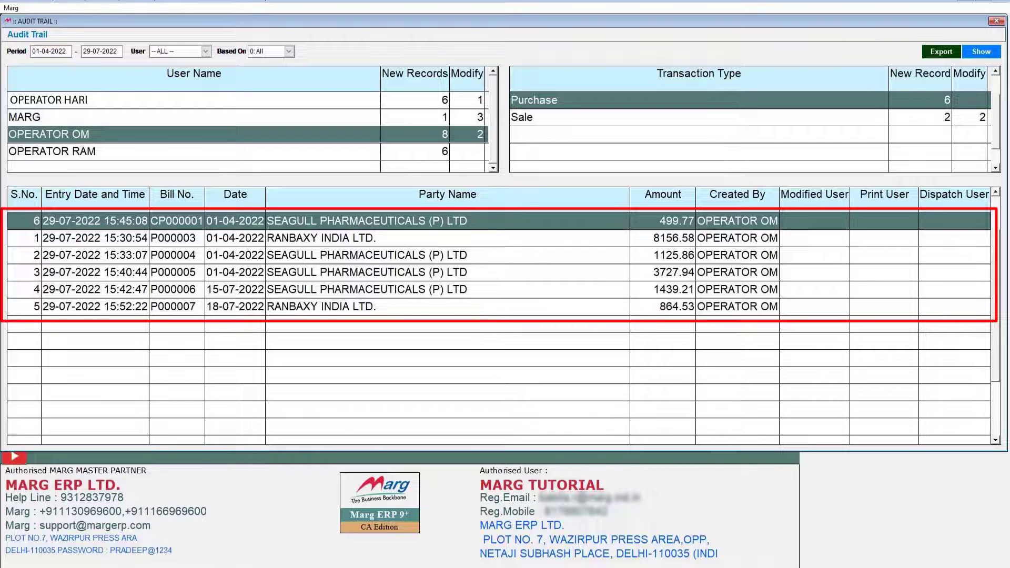
Switch between OPERATOR OM's sale and purchase bills and bring up options for the AHUJA MEDICINE CENTRE bill.
click(579, 117)
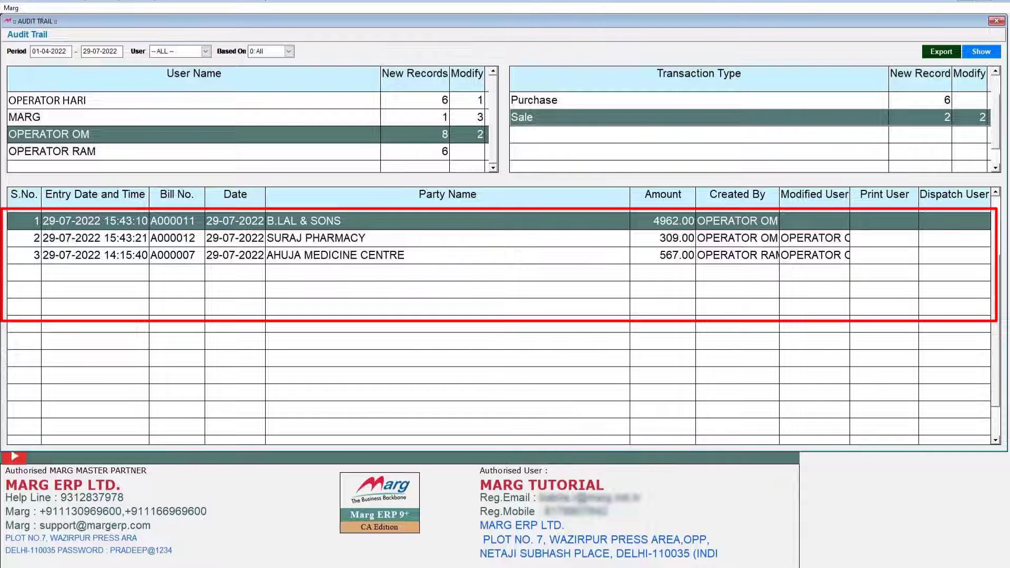
click(534, 100)
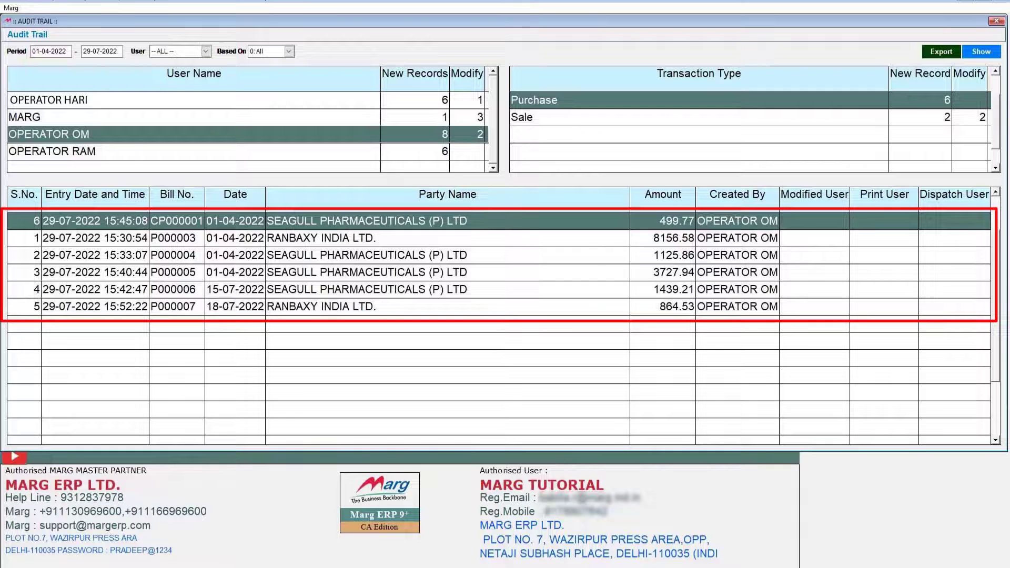
click(522, 117)
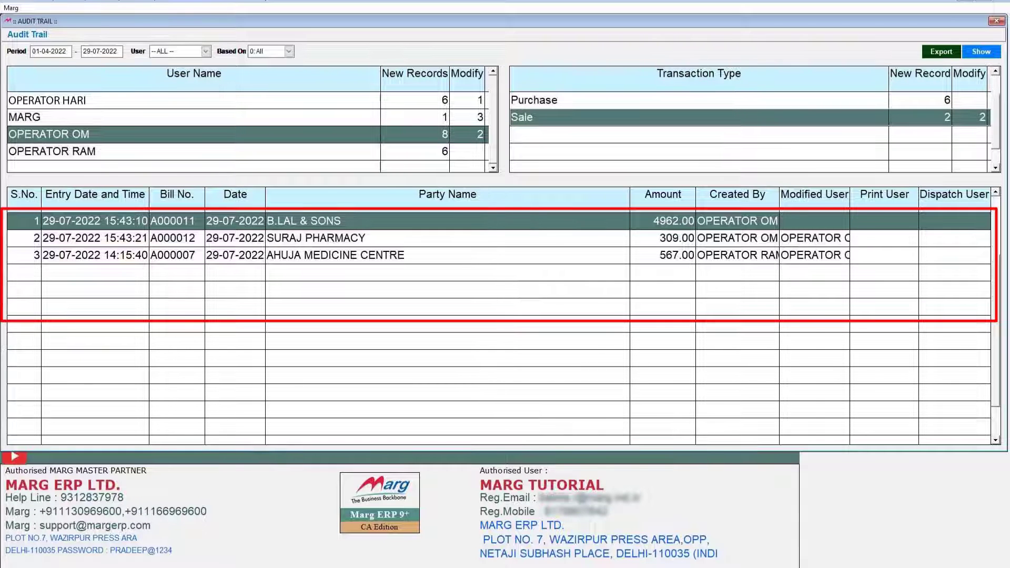
click(335, 255)
click(522, 117)
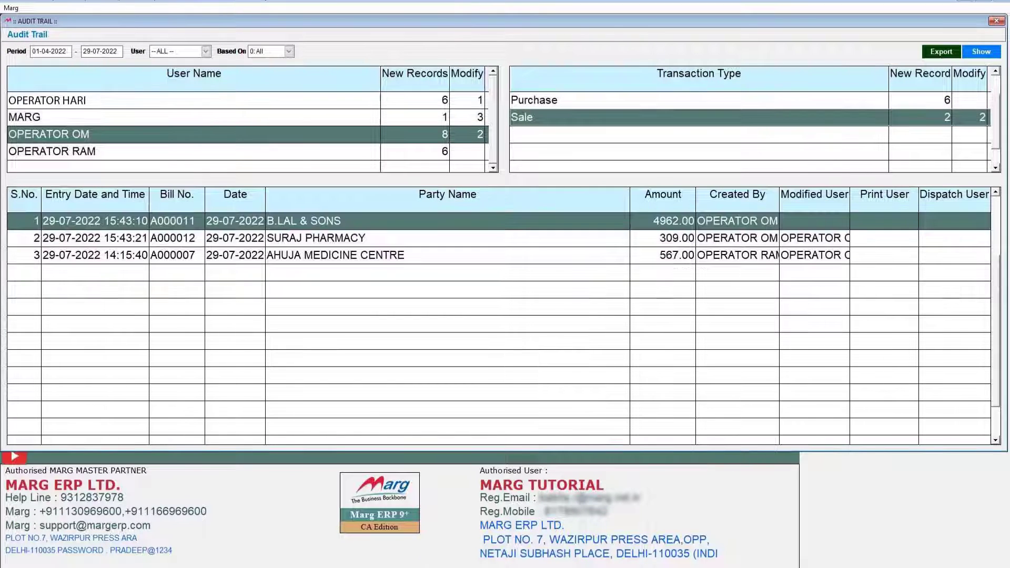
click(533, 100)
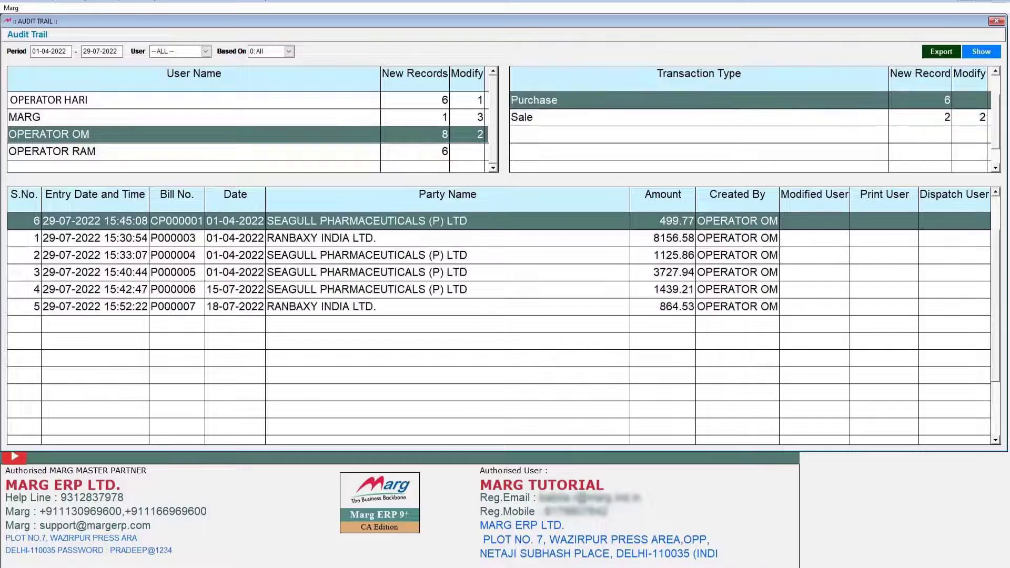
key(Return)
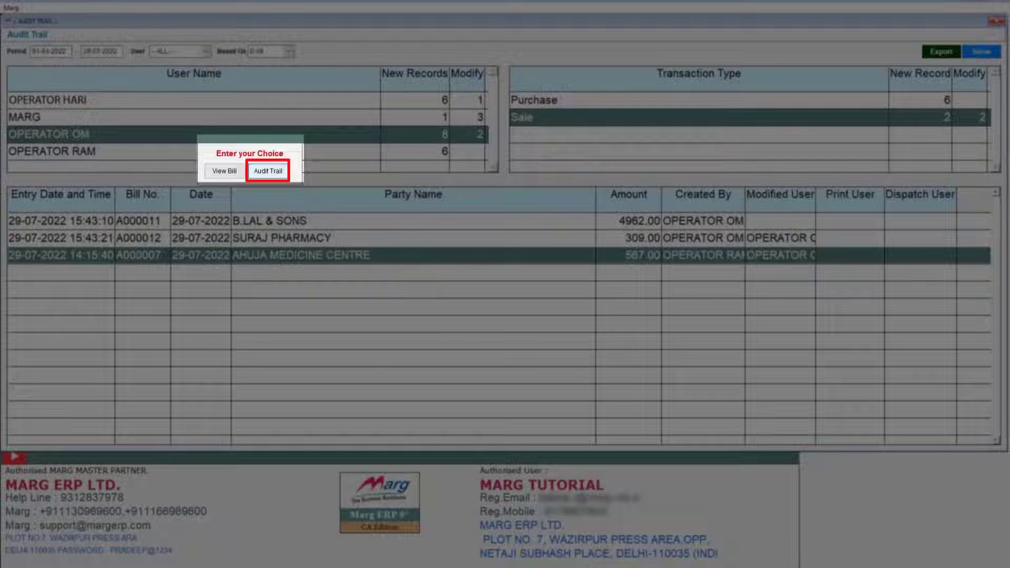
View the chosen bill's audit trail.
key(Return)
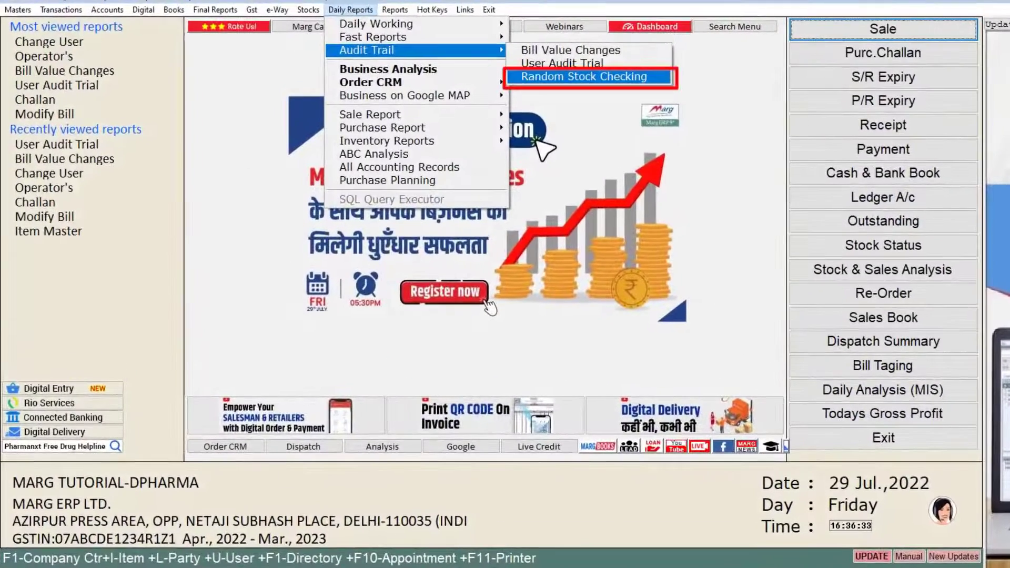
Generate a Random Stock Checking list of 20 items with every company selected.
key(Return)
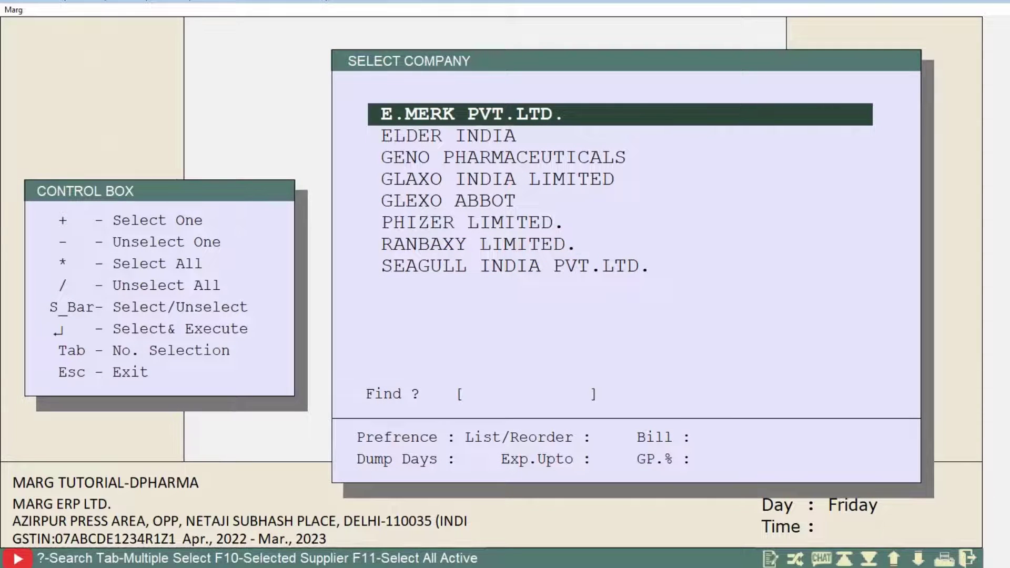
key(space)
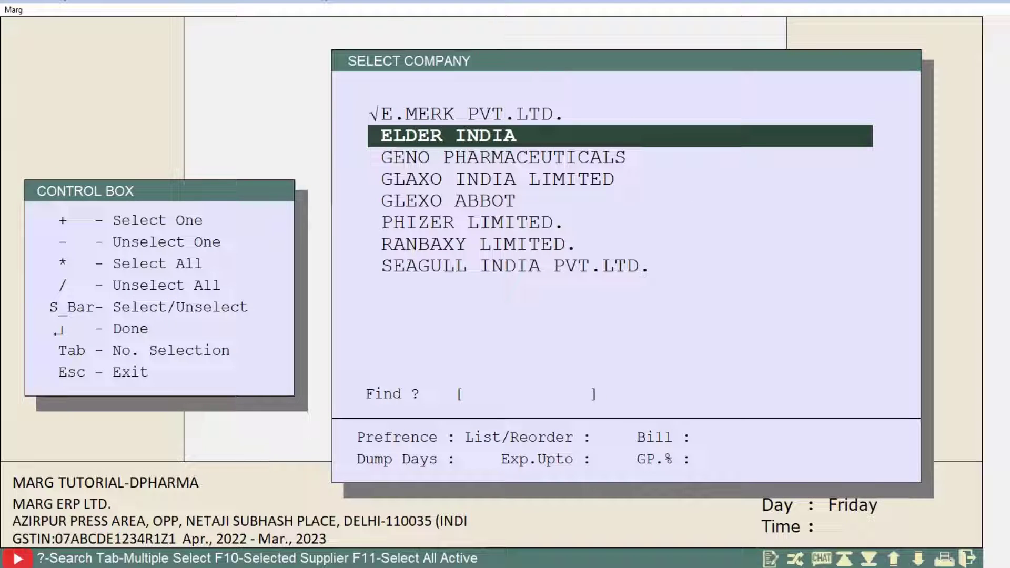
key(asterisk)
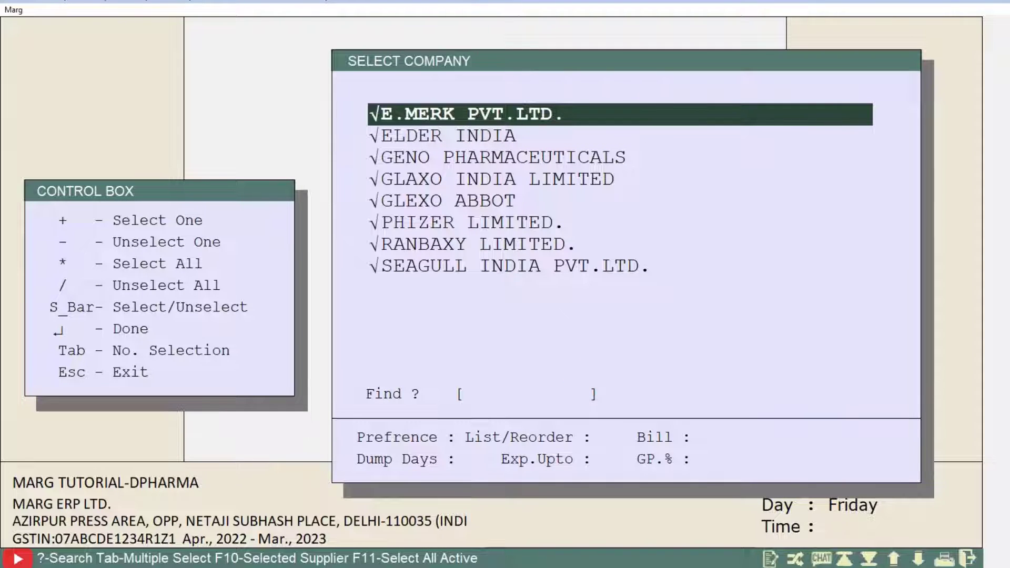
key(Return)
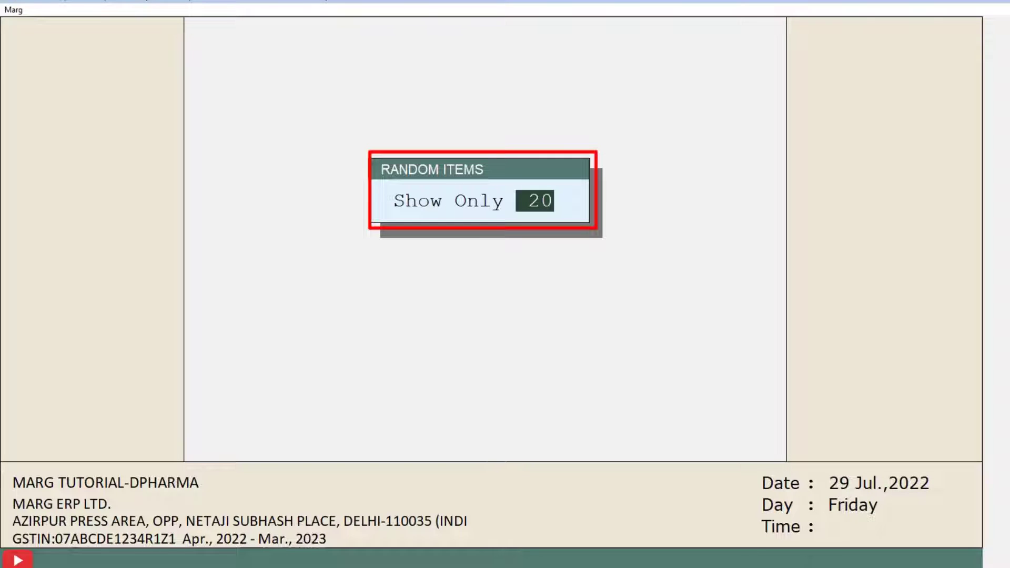
key(Return)
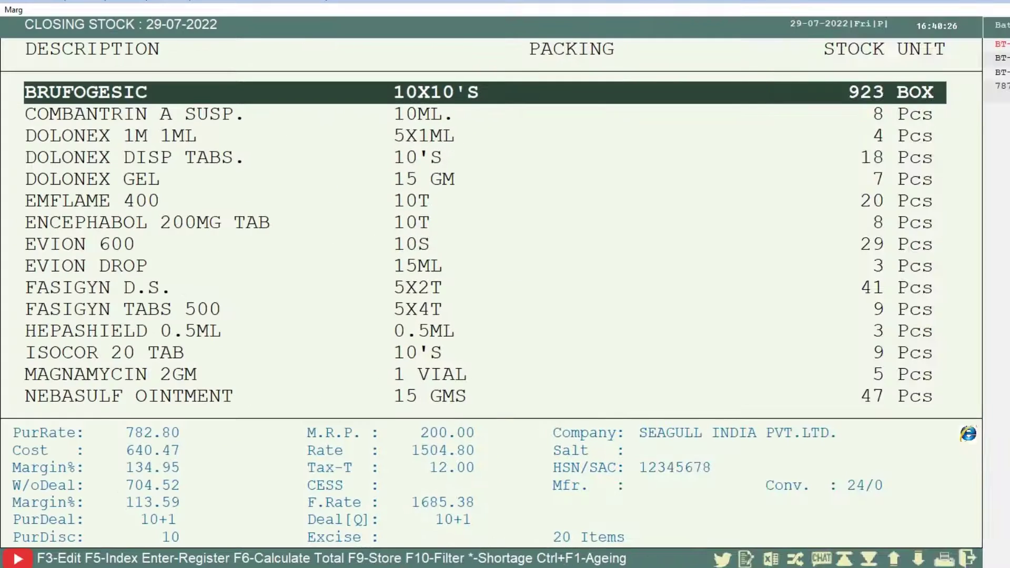